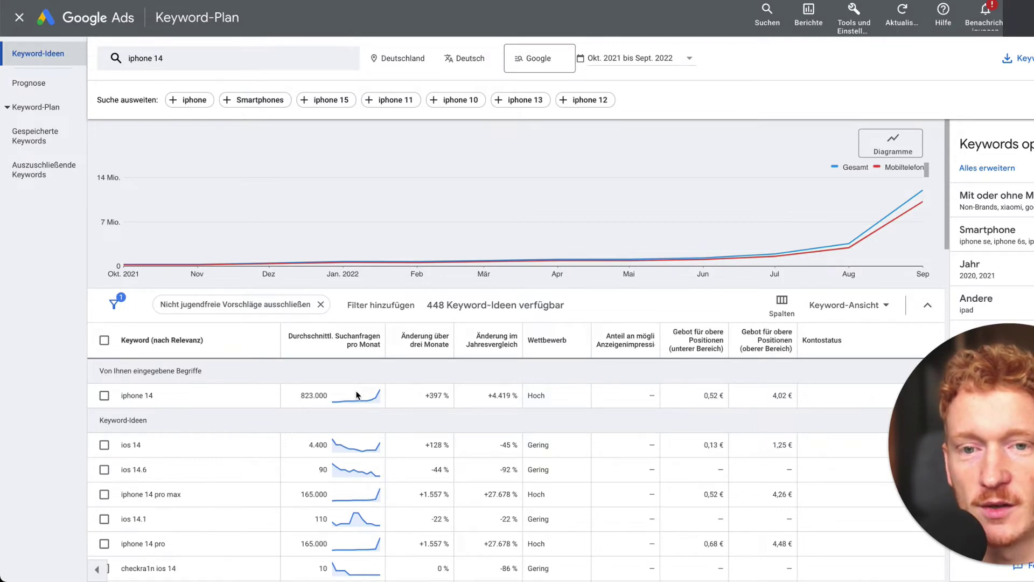
{"action": "scroll", "coordinate": [447, 232], "scroll_direction": "down", "scroll_amount": 2}
{"action": "scroll", "coordinate": [512, 134], "scroll_direction": "up", "scroll_amount": 2}
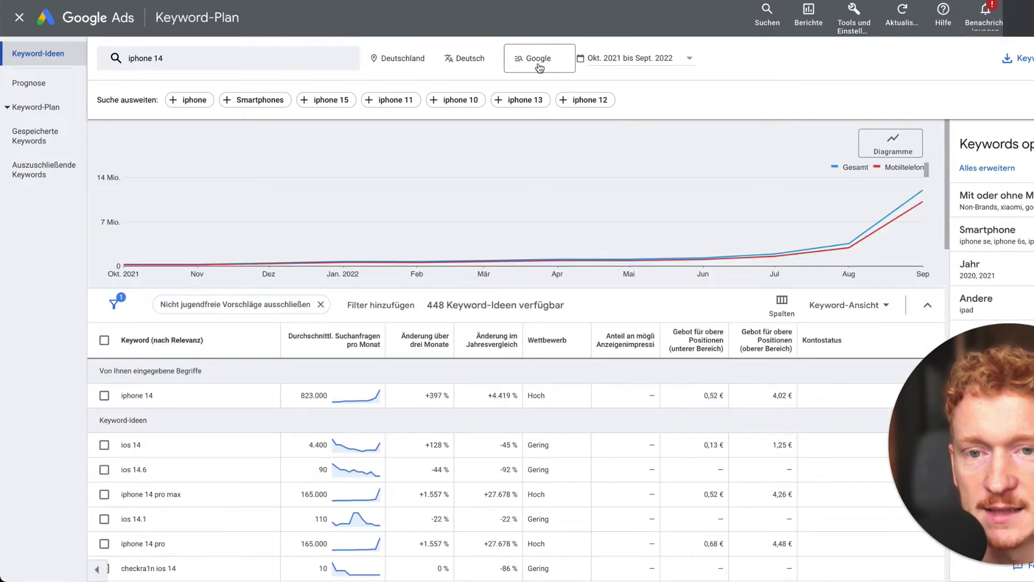
{"action": "left_click", "coordinate": [540, 64]}
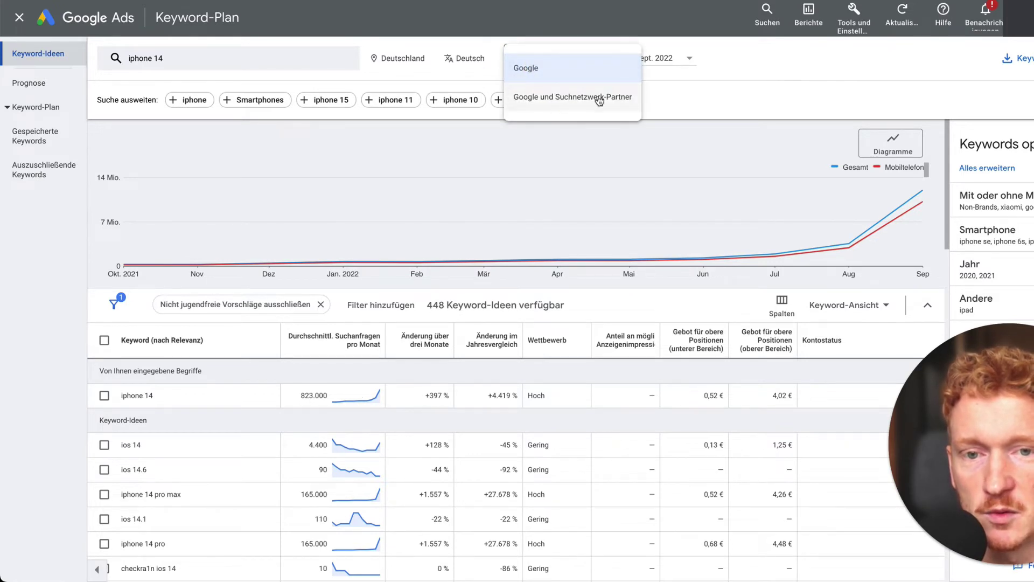
{"action": "left_click", "coordinate": [778, 102]}
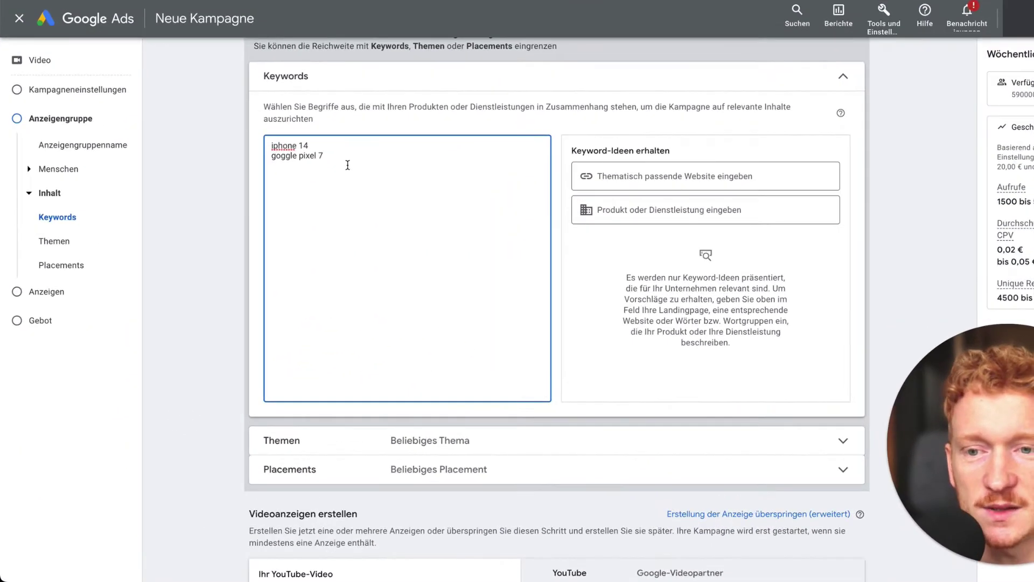
In the new video campaign, remove the keywords "iphone 14" and "goggle pixel 7" and expand the Placements targeting section
{"action": "left_click_drag", "start_coordinate": [347, 164], "coordinate": [253, 133]}
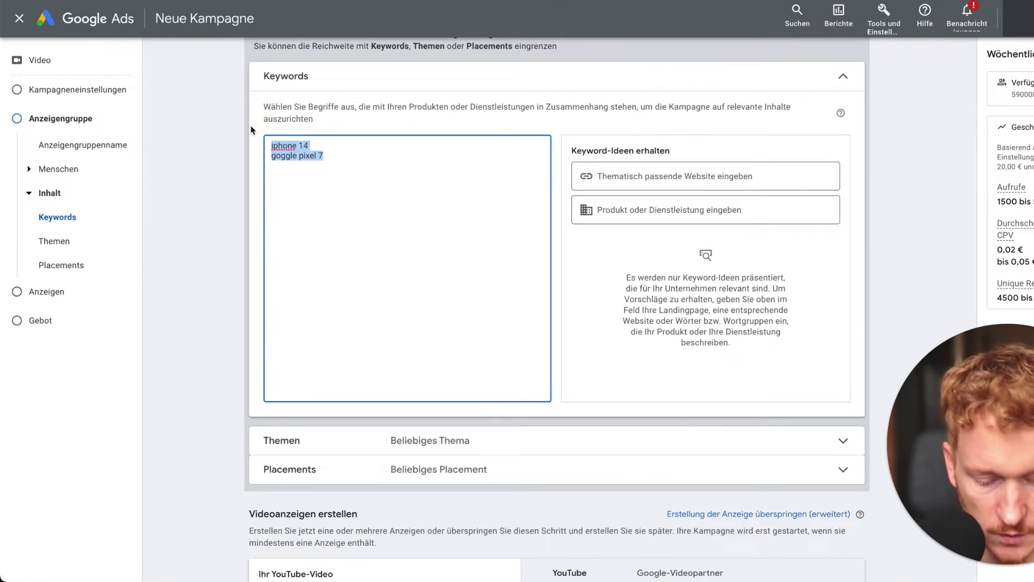
{"action": "key", "text": "BackSpace"}
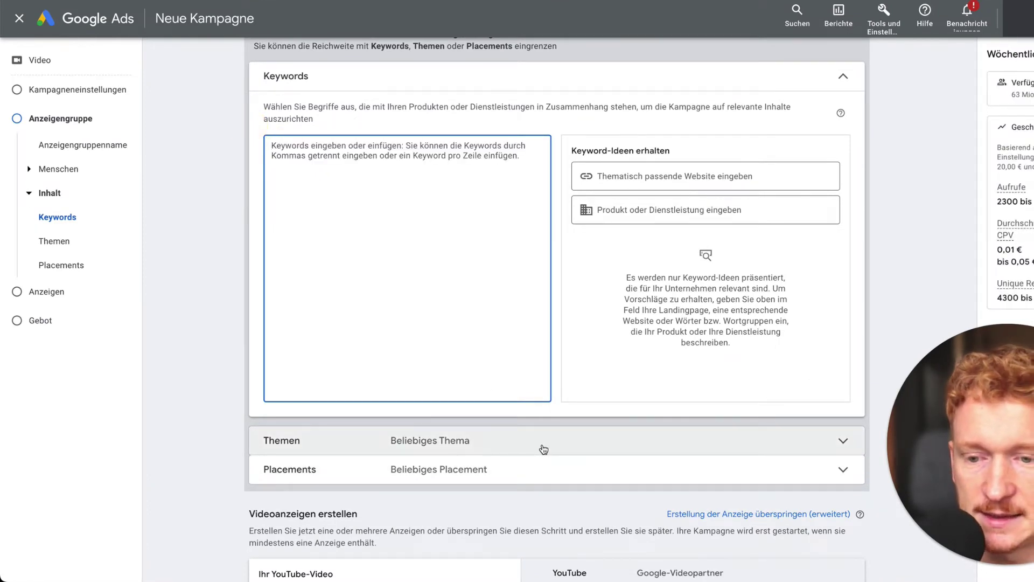
{"action": "left_click", "coordinate": [523, 475]}
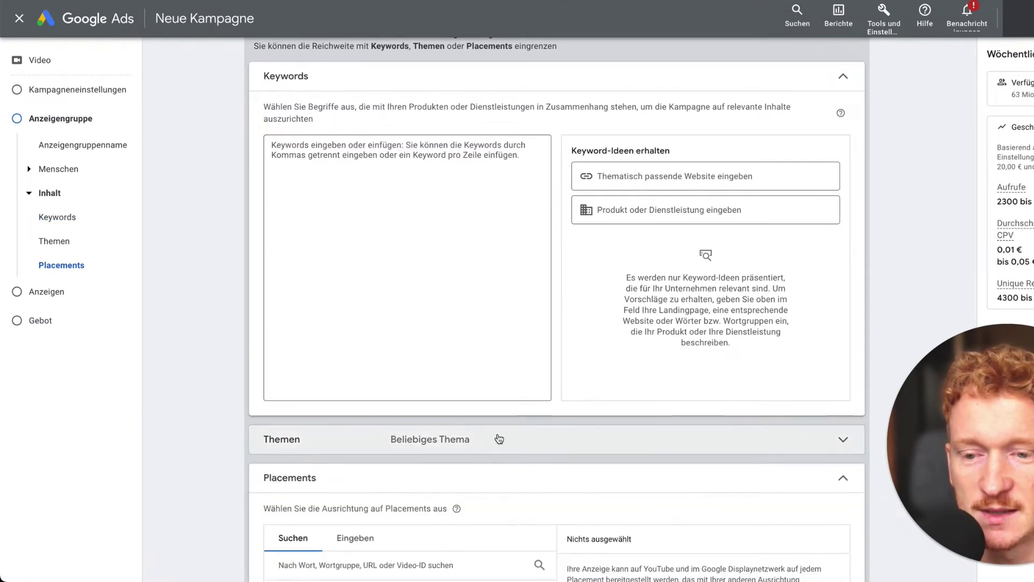
{"action": "scroll", "coordinate": [493, 414], "scroll_direction": "down", "scroll_amount": 5}
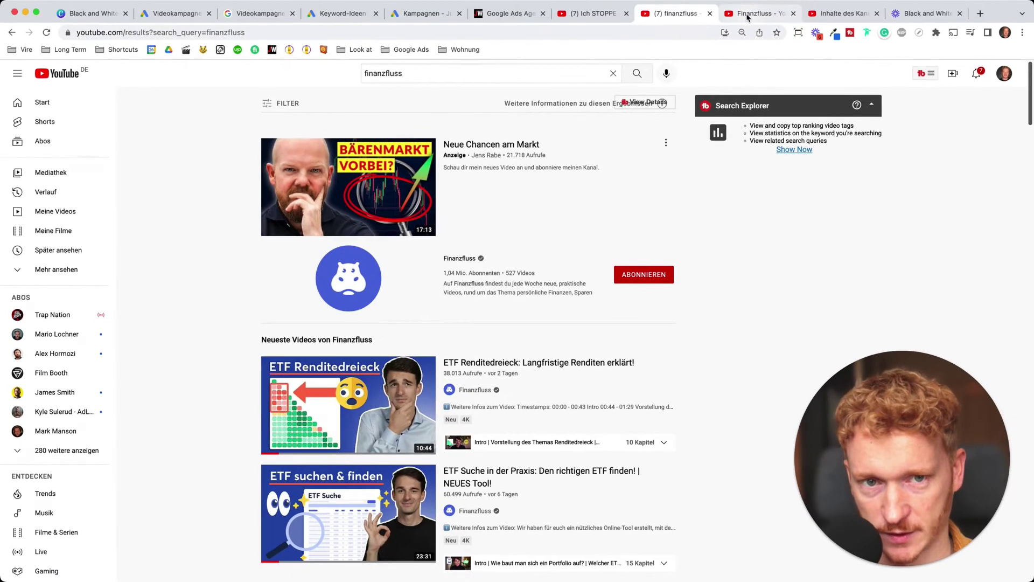
Switch to the YouTube channel page of Finanzfluss and copy its URL
{"action": "left_click", "coordinate": [754, 13]}
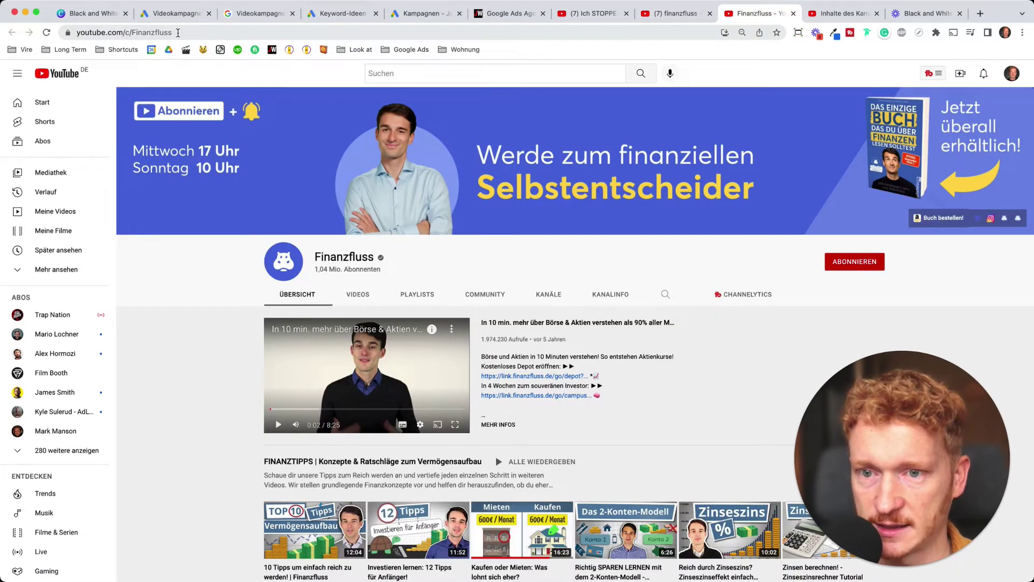
{"action": "left_click", "coordinate": [178, 32]}
{"action": "key", "text": "super+c"}
{"action": "right_click", "coordinate": [135, 34]}
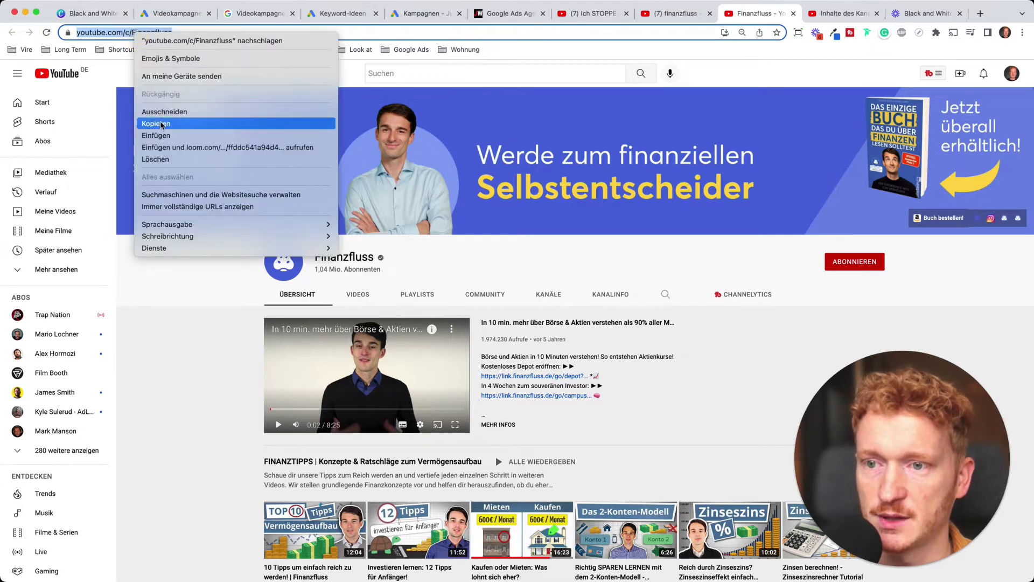
{"action": "left_click", "coordinate": [161, 124]}
Search the campaign's placements for the copied channel URL and add the YouTube channel Finanzfluss as a placement
{"action": "left_click", "coordinate": [175, 13]}
{"action": "left_click", "coordinate": [296, 254]}
{"action": "key", "text": "super+v"}
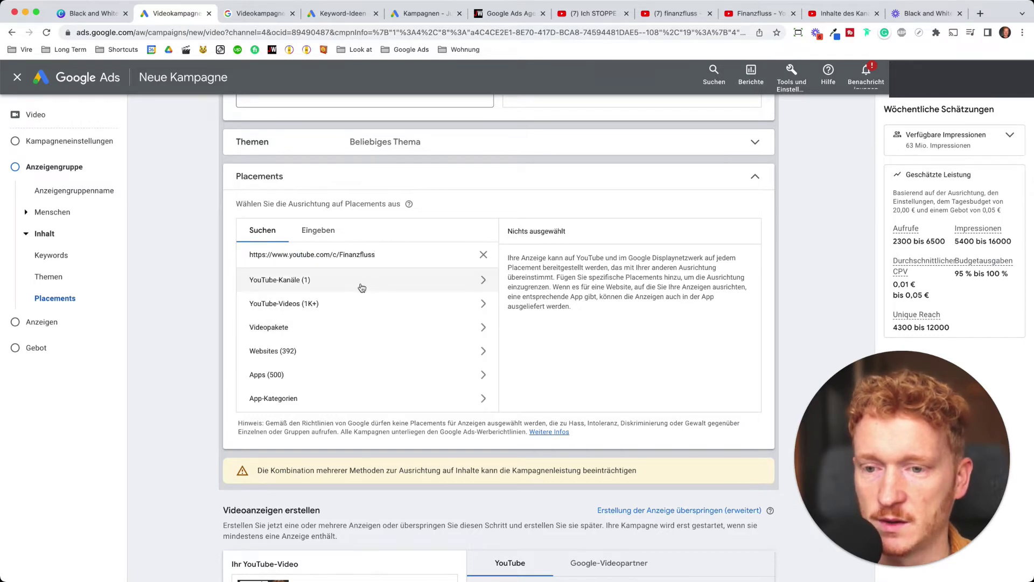
{"action": "left_click", "coordinate": [362, 288]}
{"action": "left_click", "coordinate": [288, 321]}
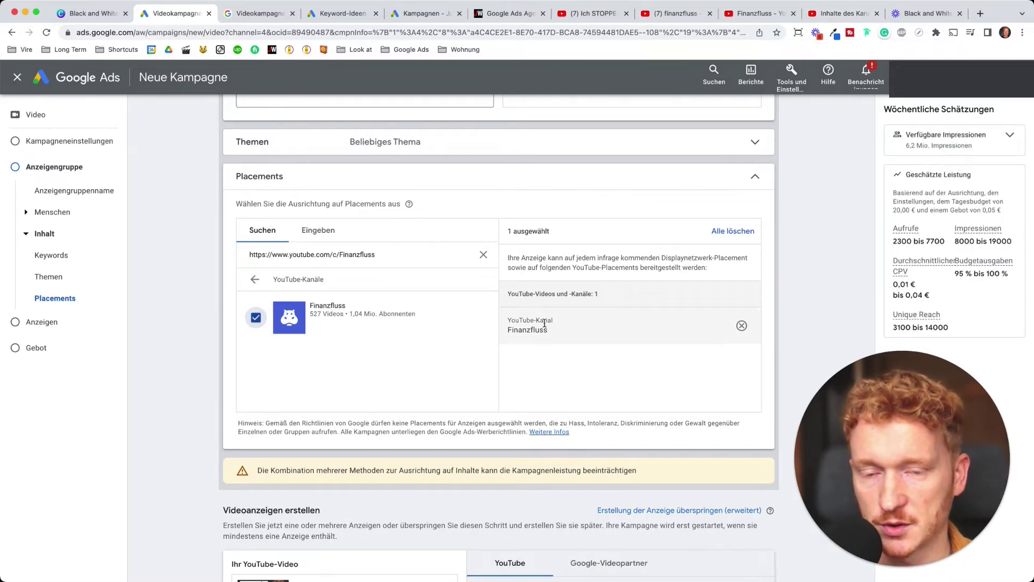
Copy the URL of the YouTube video "Ich STOPPE dieses Investment – und schaue jetzt auf diese Risiken!"
{"action": "left_click", "coordinate": [583, 16]}
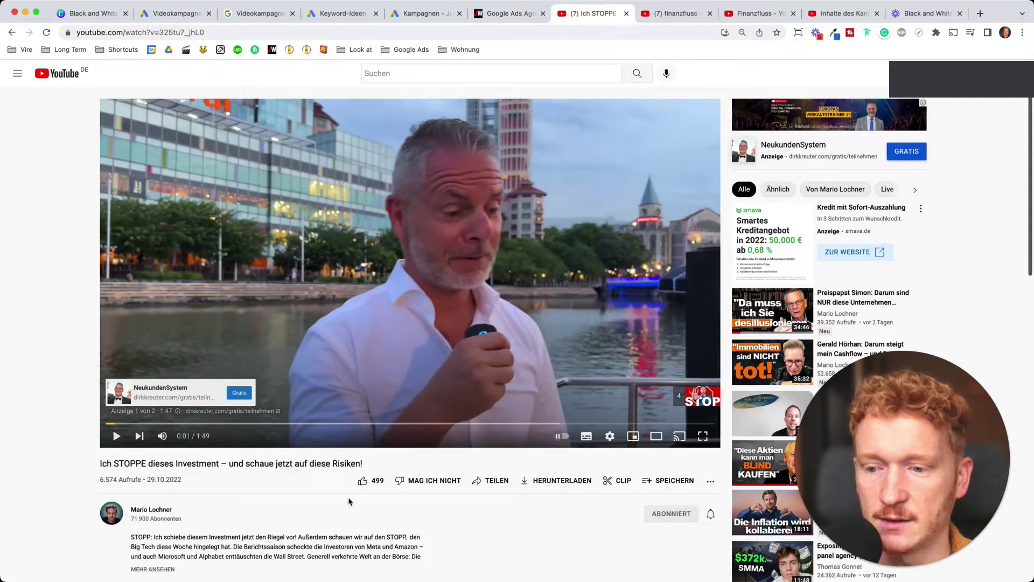
{"action": "scroll", "coordinate": [268, 500], "scroll_direction": "down", "scroll_amount": 2}
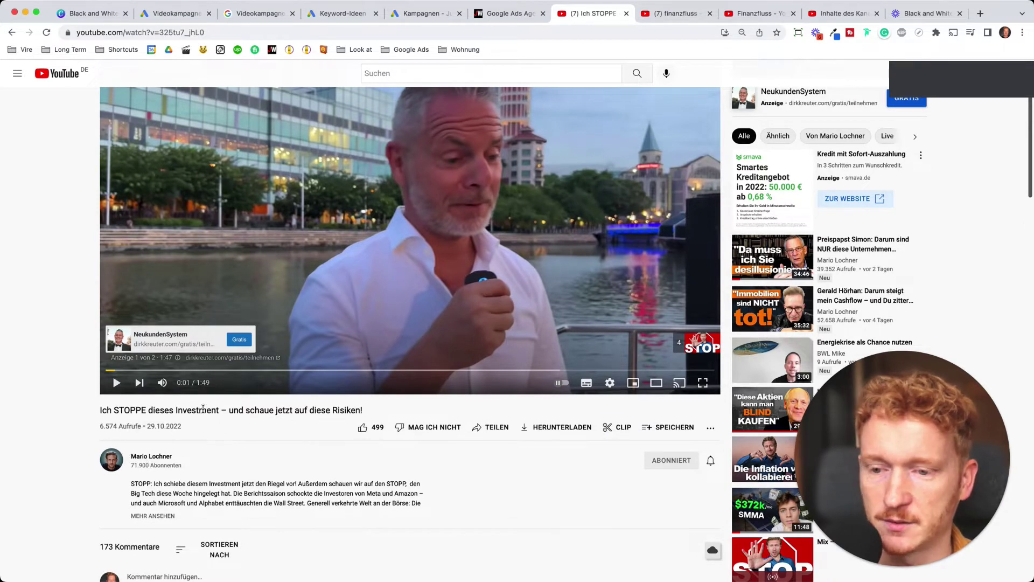
{"action": "scroll", "coordinate": [193, 405], "scroll_direction": "up", "scroll_amount": 2}
{"action": "left_click", "coordinate": [209, 33]}
{"action": "key", "text": "ctrl+c"}
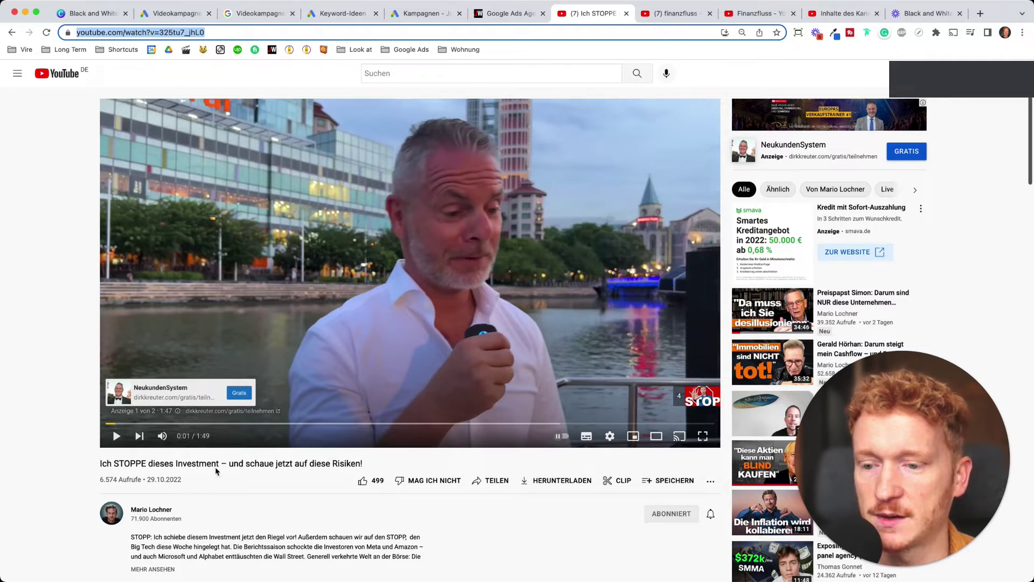
Replace the placement search with the copied video URL and add the matching YouTube video as a placement
{"action": "left_click", "coordinate": [170, 14]}
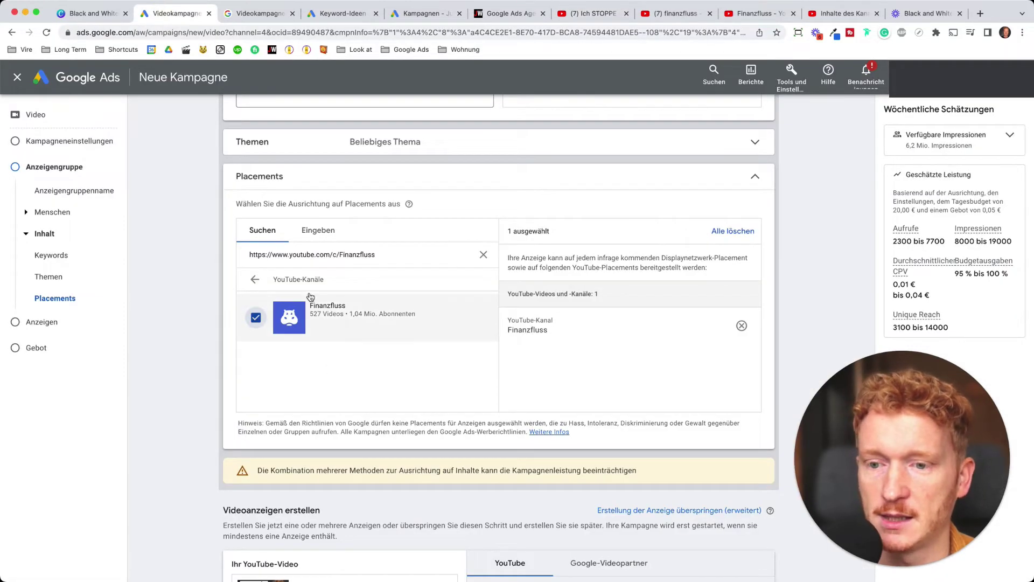
{"action": "left_click_drag", "start_coordinate": [397, 255], "coordinate": [4, 248]}
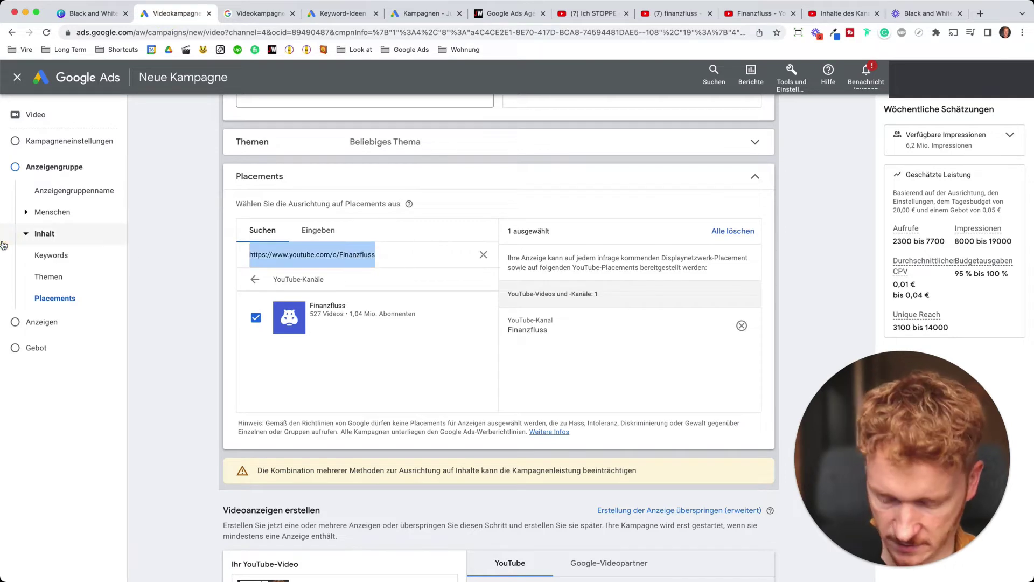
{"action": "key", "text": "ctrl+v"}
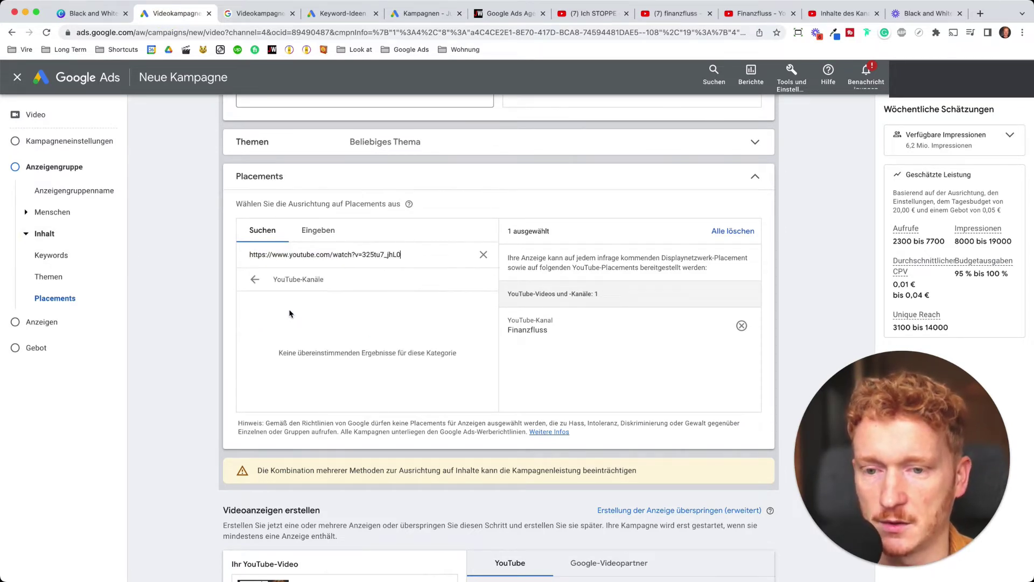
{"action": "left_click", "coordinate": [255, 279]}
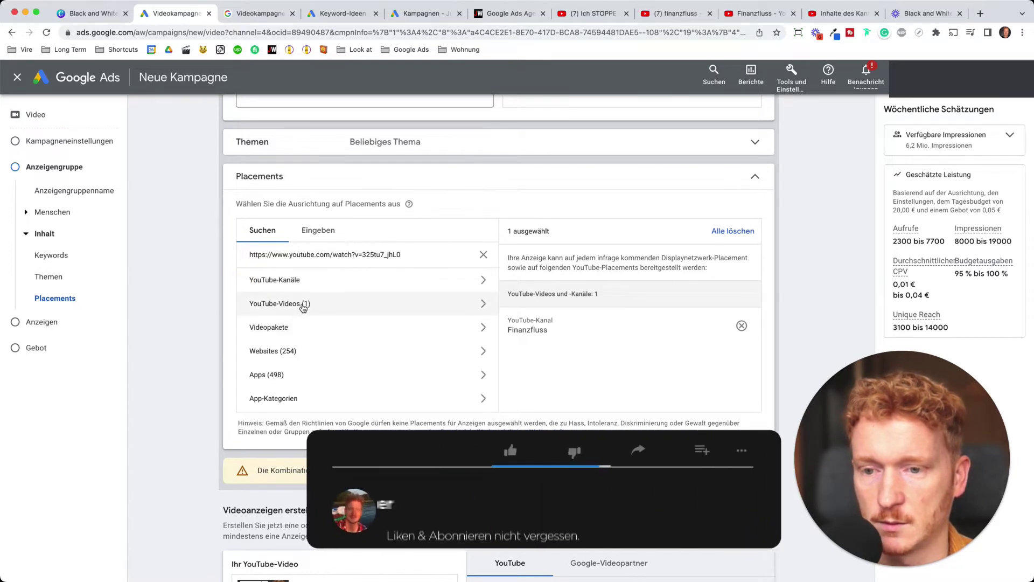
{"action": "left_click", "coordinate": [305, 311]}
{"action": "left_click", "coordinate": [256, 316]}
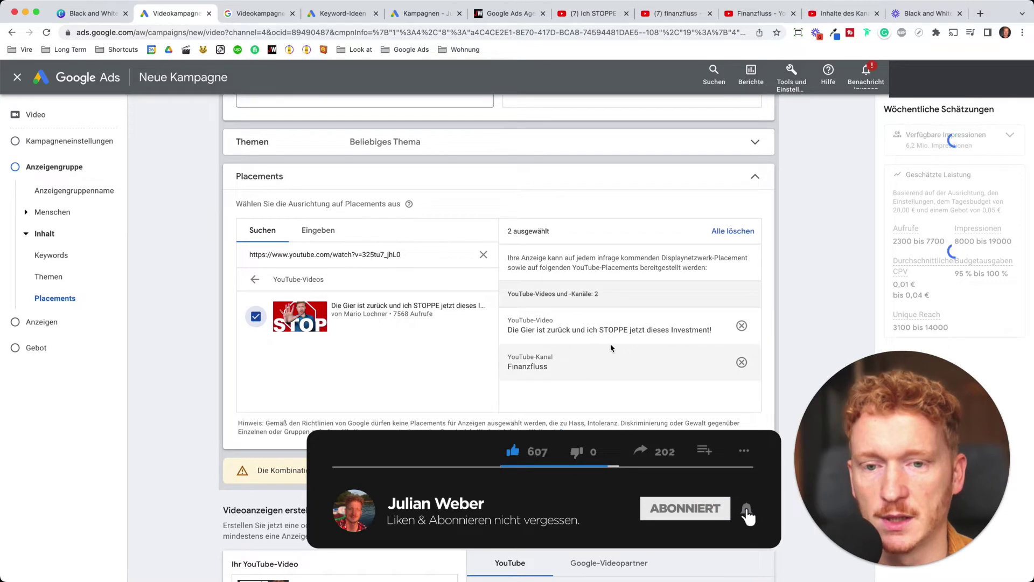
{"action": "left_click", "coordinate": [255, 279]}
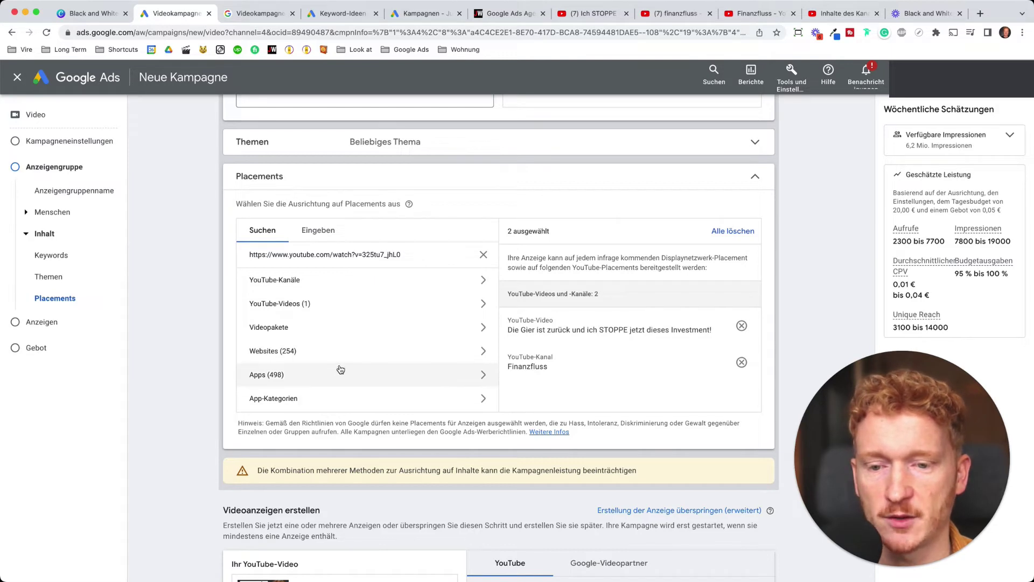
Expand the Themen targeting section and select the topic Finanzen
{"action": "scroll", "coordinate": [340, 370], "scroll_direction": "up", "scroll_amount": 3}
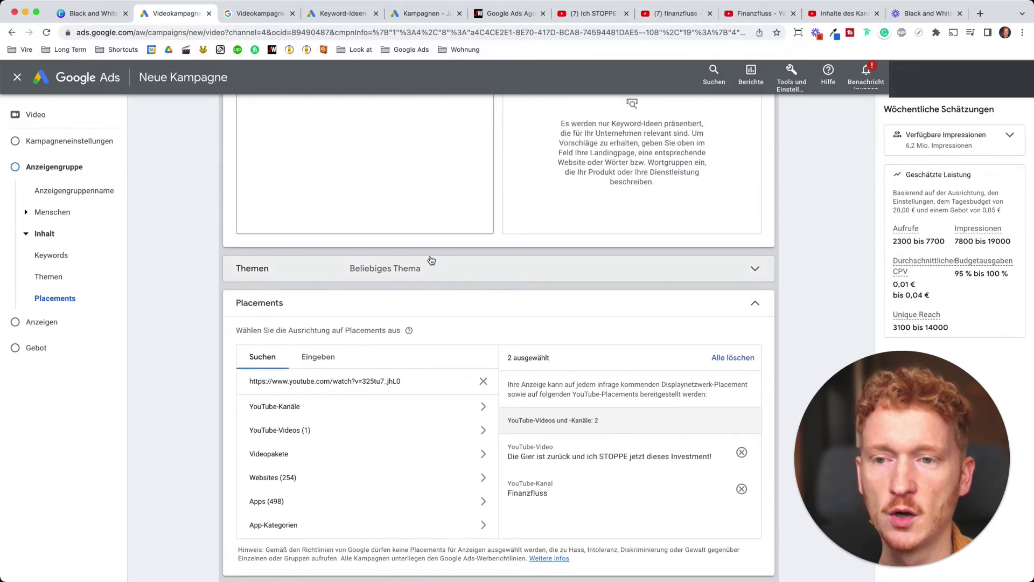
{"action": "left_click", "coordinate": [458, 270]}
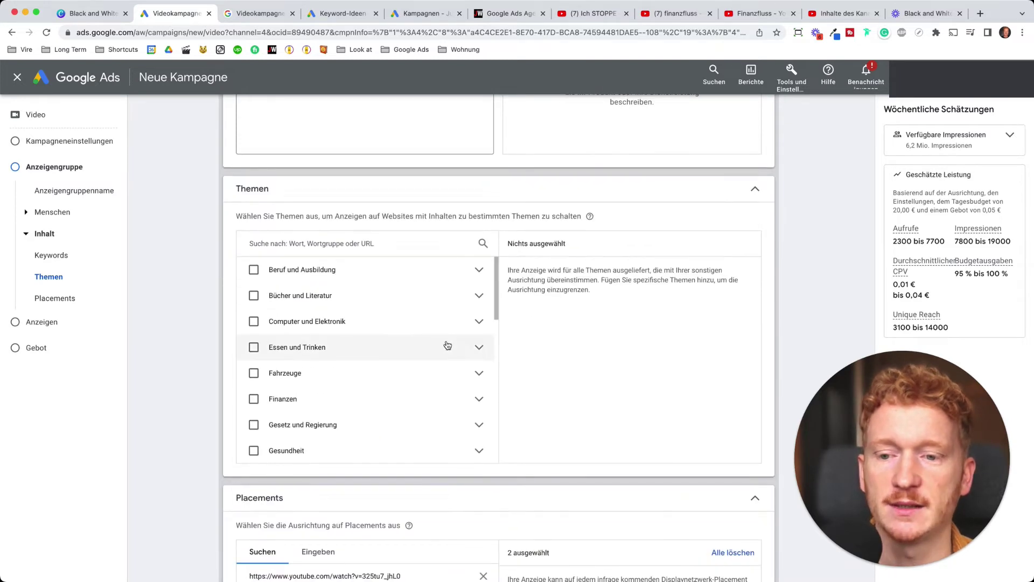
{"action": "left_click", "coordinate": [254, 399]}
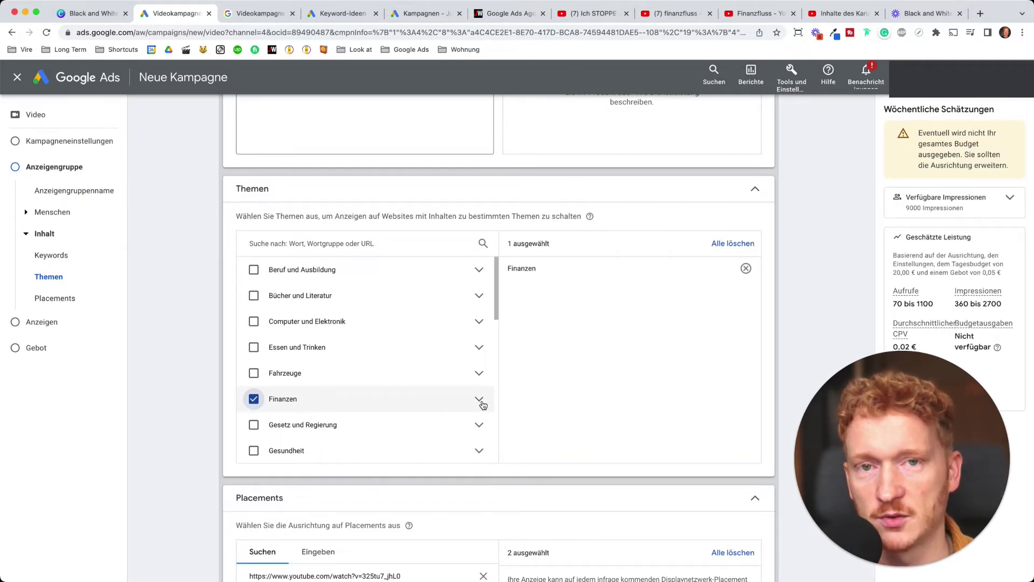
{"action": "scroll", "coordinate": [486, 401], "scroll_direction": "down", "scroll_amount": 1}
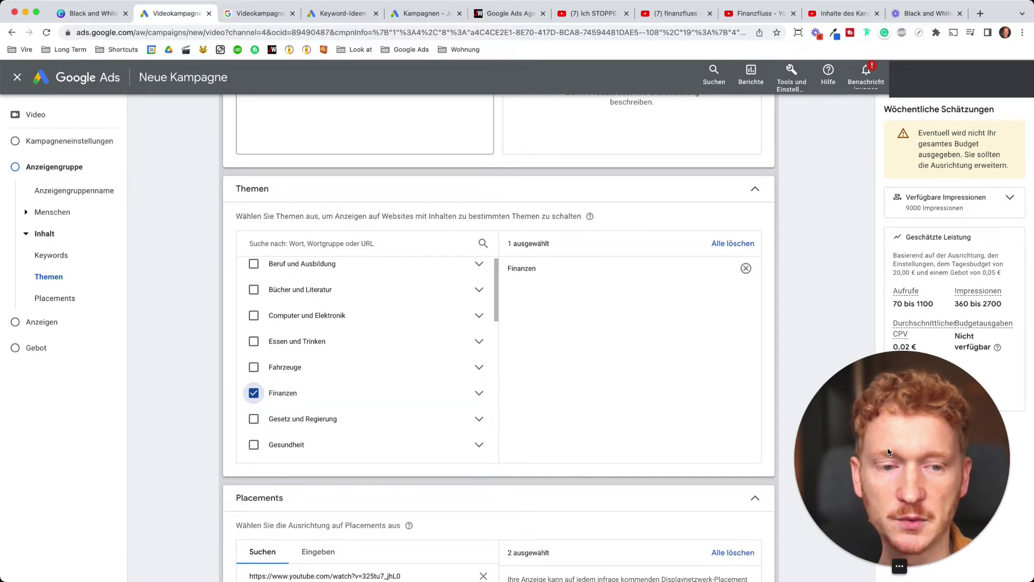
Review the campaign form's budget, location and ad group settings down to the maximum CPV bid
{"action": "left_click_drag", "start_coordinate": [877, 471], "coordinate": [110, 441]}
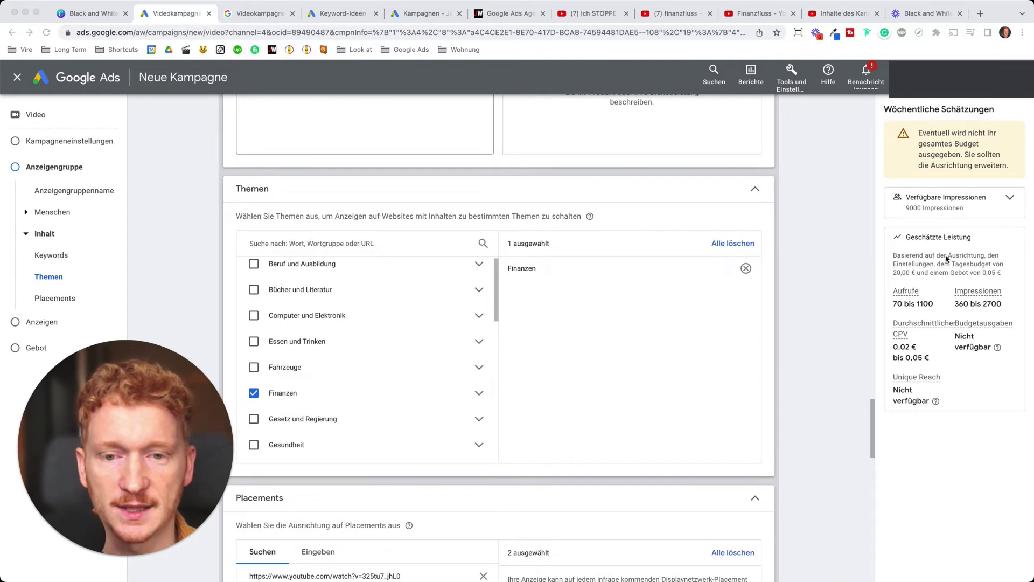
{"action": "scroll", "coordinate": [741, 294], "scroll_direction": "up", "scroll_amount": 20}
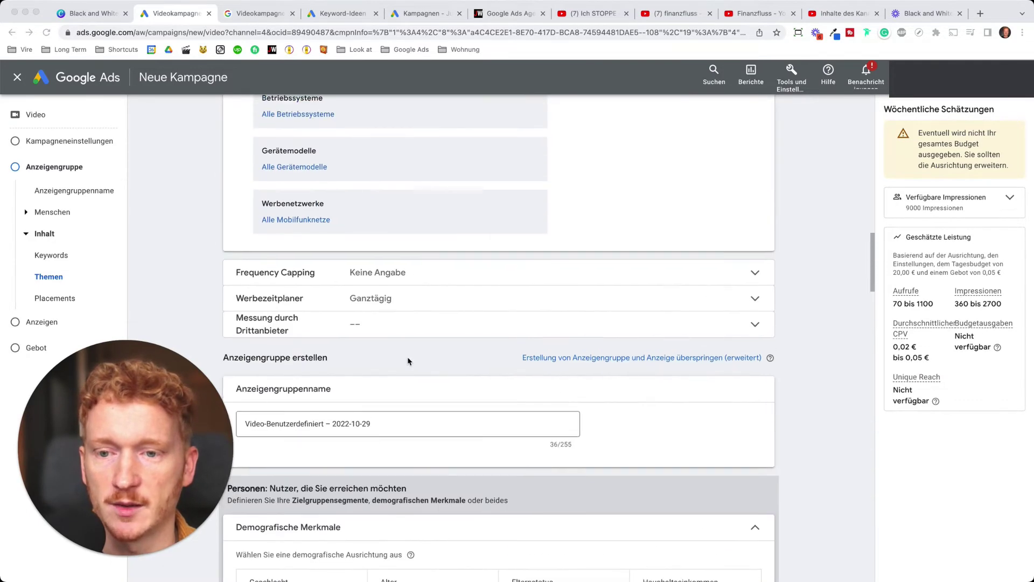
{"action": "scroll", "coordinate": [371, 314], "scroll_direction": "up", "scroll_amount": 8}
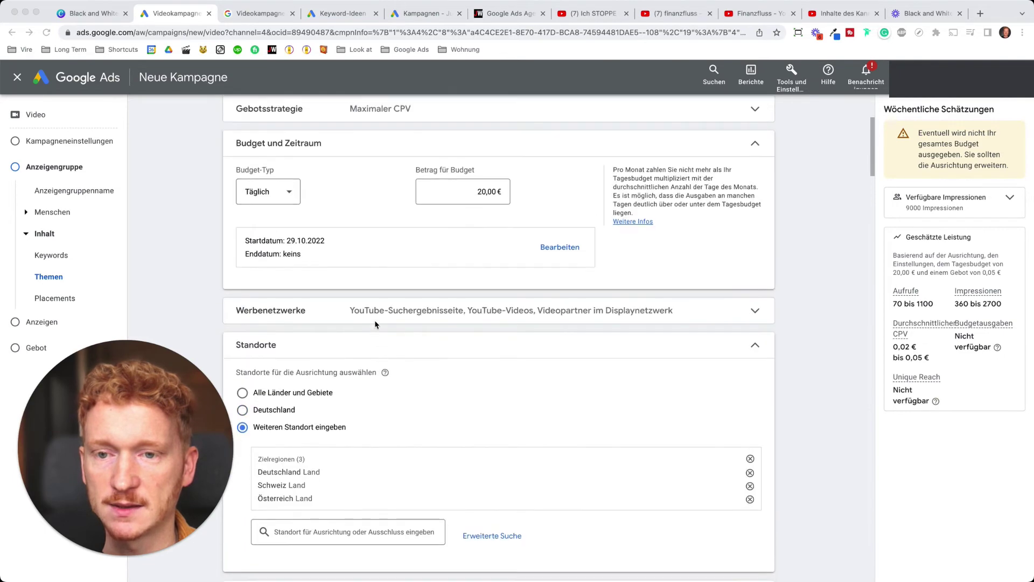
{"action": "scroll", "coordinate": [526, 428], "scroll_direction": "down", "scroll_amount": 20}
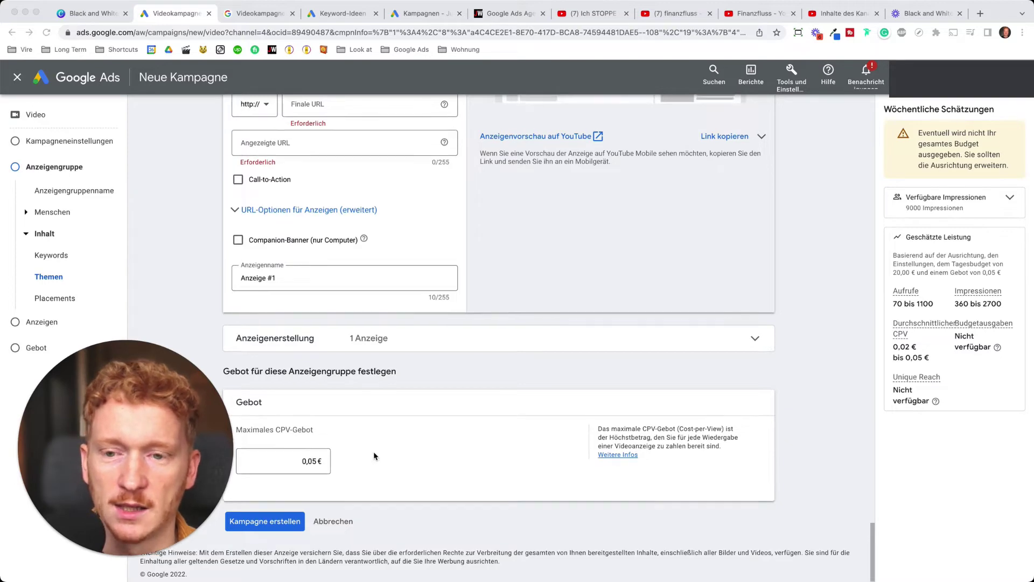
{"action": "scroll", "coordinate": [374, 451], "scroll_direction": "up", "scroll_amount": 8}
{"action": "scroll", "coordinate": [373, 455], "scroll_direction": "up", "scroll_amount": 10}
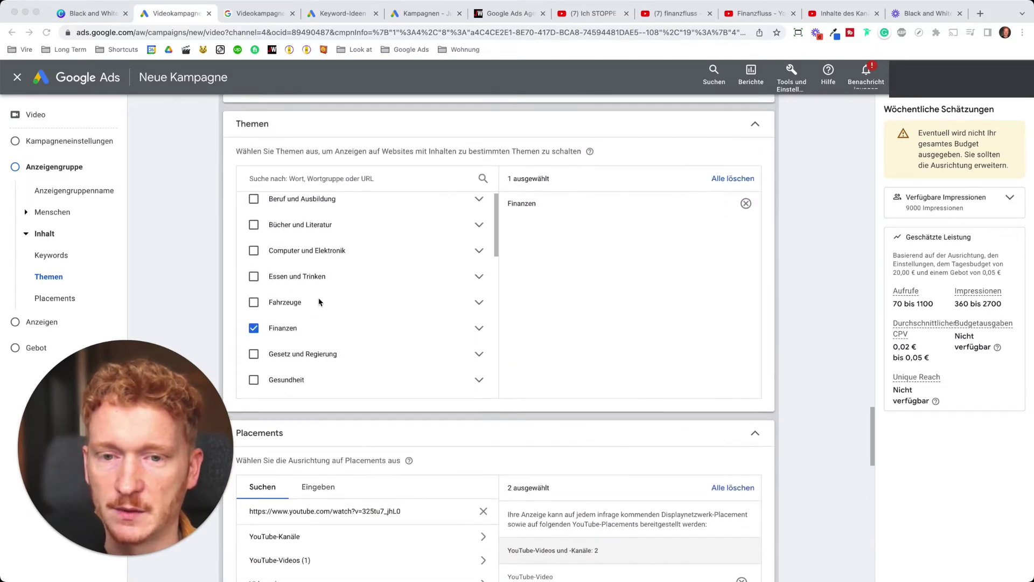
Replace the topic Finanzen with its subtopics Investitionen and Kredite und Darlehen
{"action": "left_click", "coordinate": [479, 328]}
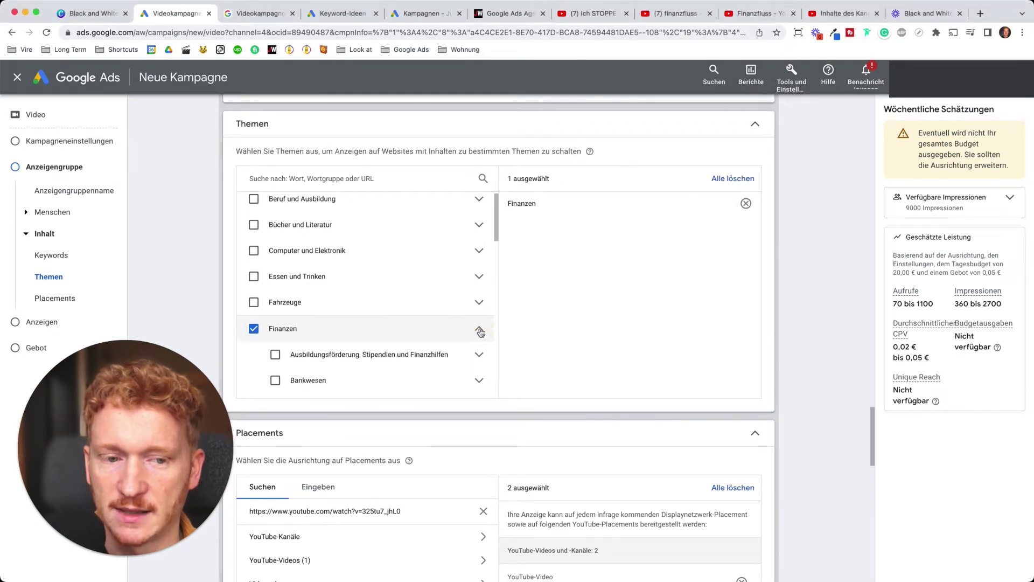
{"action": "scroll", "coordinate": [399, 334], "scroll_direction": "down", "scroll_amount": 3}
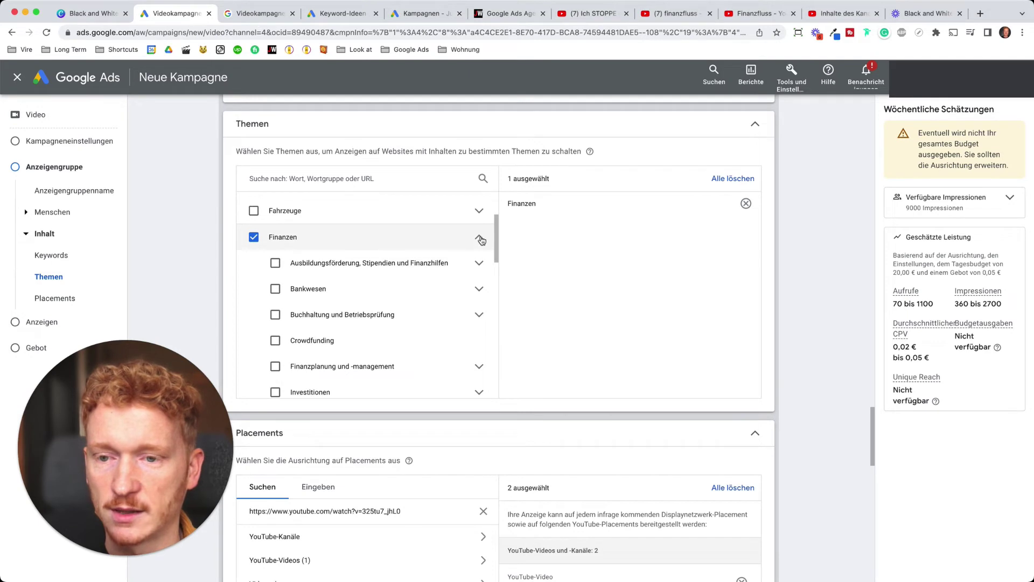
{"action": "scroll", "coordinate": [404, 302], "scroll_direction": "down", "scroll_amount": 3}
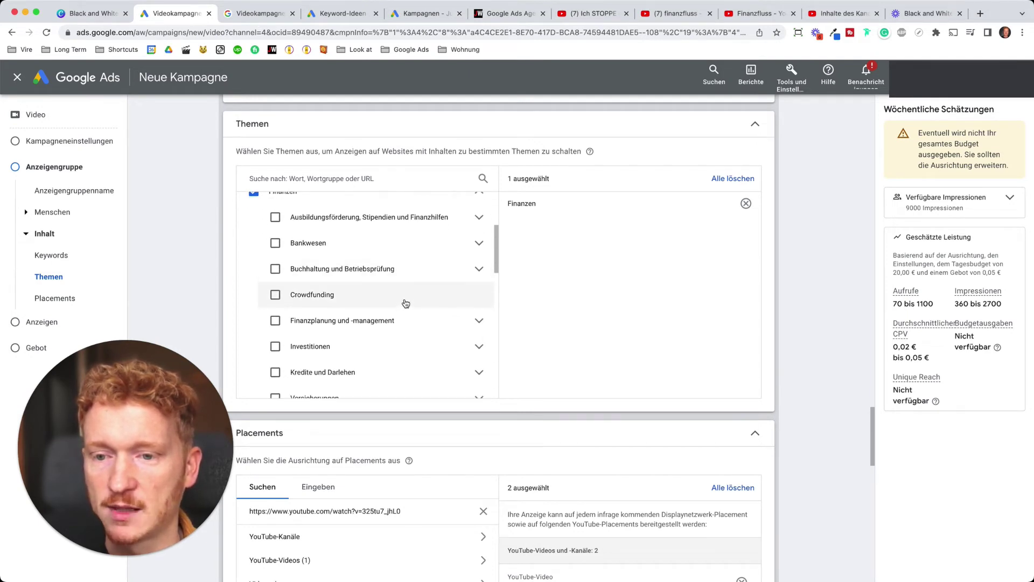
{"action": "left_click", "coordinate": [275, 304]}
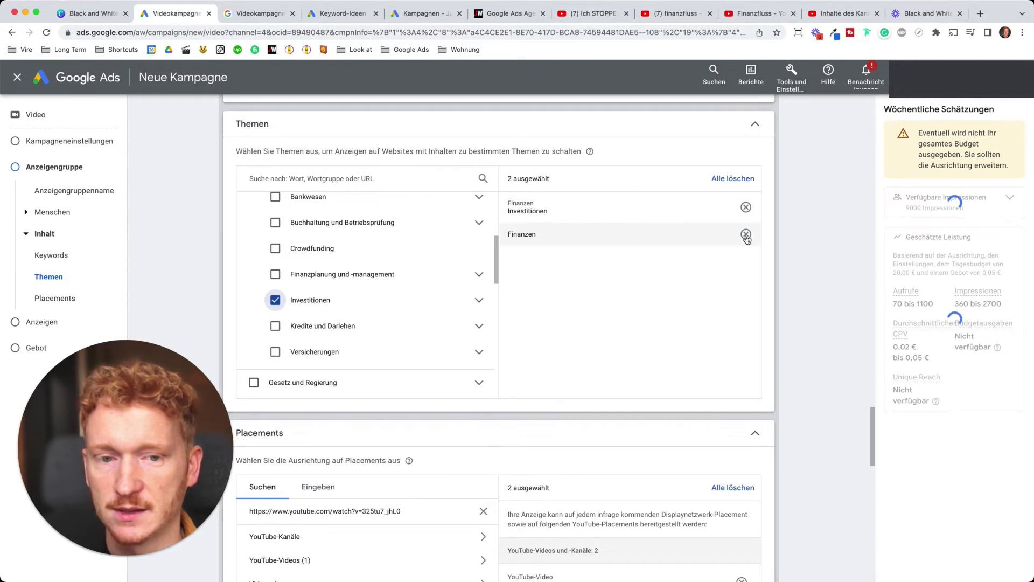
{"action": "left_click", "coordinate": [747, 235]}
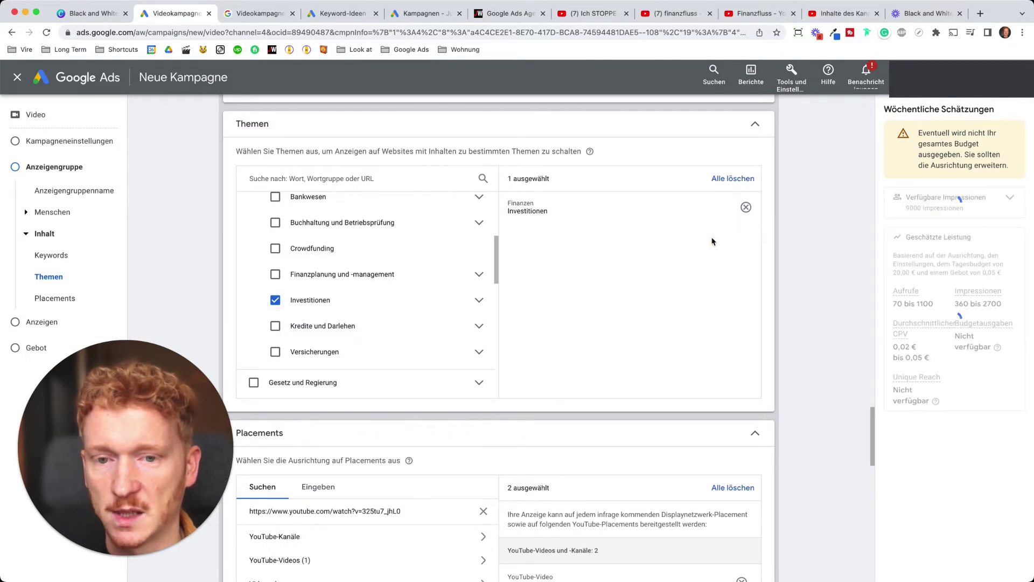
{"action": "left_click", "coordinate": [275, 325]}
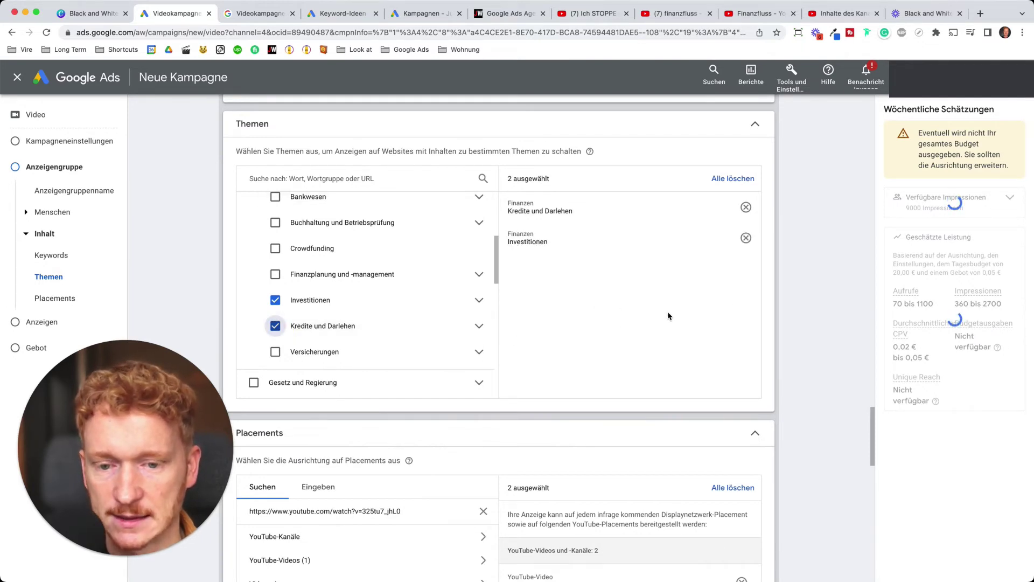
Examine the ad group's combined targeting across demographics, audience segments, keywords, topics and placements
{"action": "scroll", "coordinate": [669, 317], "scroll_direction": "down", "scroll_amount": 1}
{"action": "scroll", "coordinate": [669, 316], "scroll_direction": "down", "scroll_amount": 2}
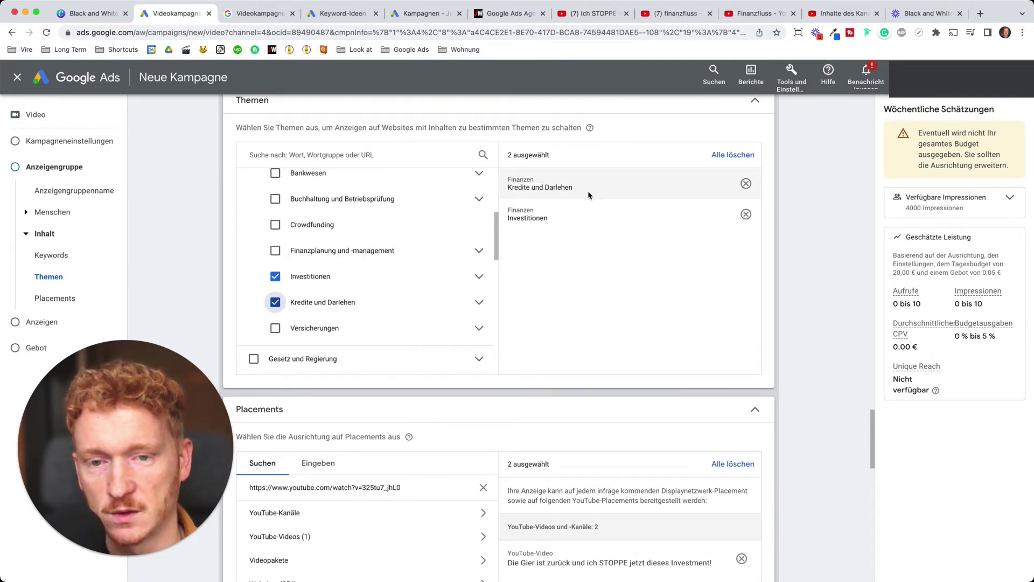
{"action": "scroll", "coordinate": [583, 260], "scroll_direction": "up", "scroll_amount": 5}
{"action": "scroll", "coordinate": [583, 264], "scroll_direction": "up", "scroll_amount": 20}
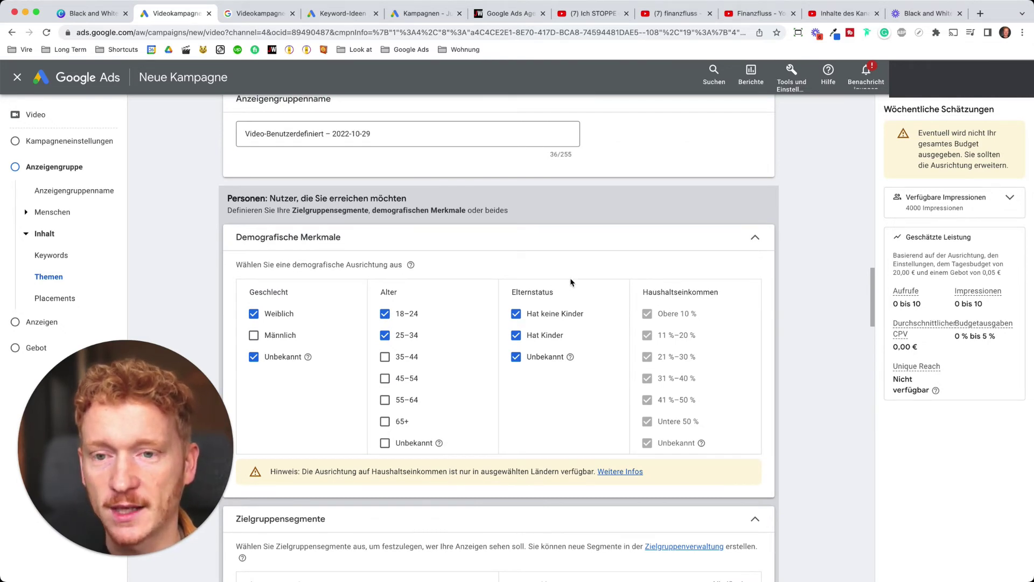
{"action": "scroll", "coordinate": [571, 282], "scroll_direction": "down", "scroll_amount": 1}
{"action": "scroll", "coordinate": [544, 319], "scroll_direction": "down", "scroll_amount": 1}
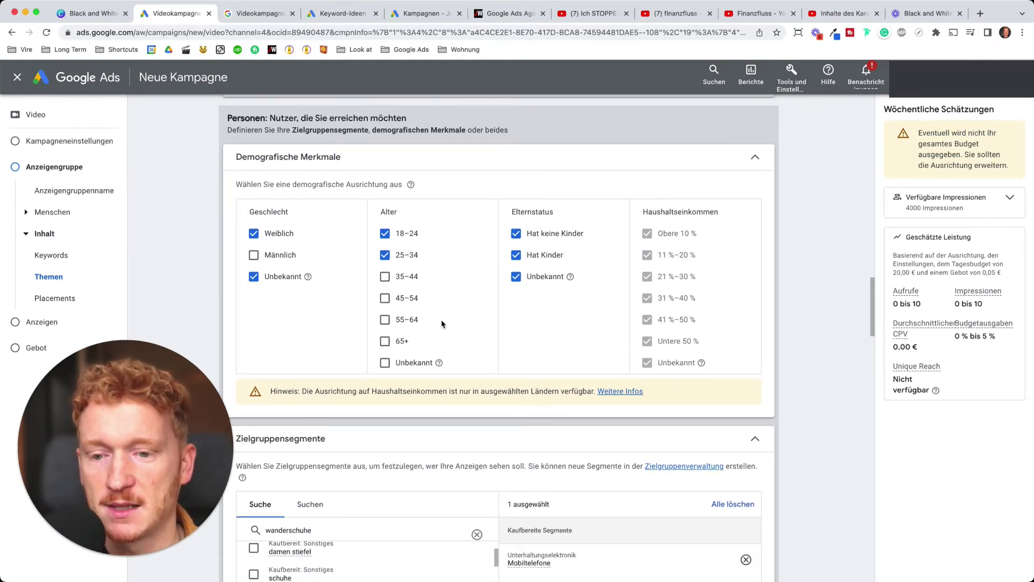
{"action": "scroll", "coordinate": [441, 324], "scroll_direction": "down", "scroll_amount": 6}
{"action": "scroll", "coordinate": [544, 268], "scroll_direction": "up", "scroll_amount": 3}
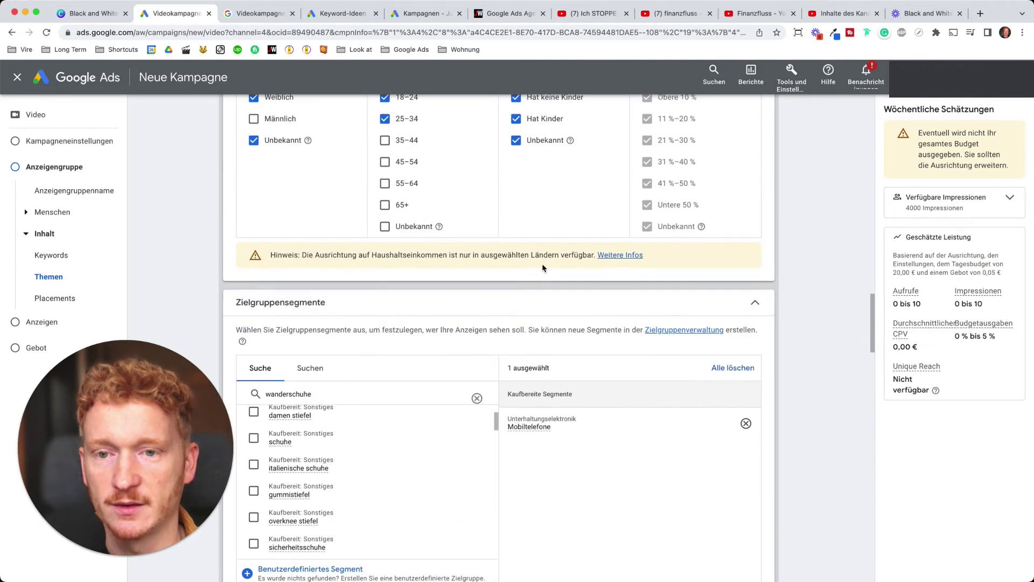
{"action": "scroll", "coordinate": [543, 268], "scroll_direction": "up", "scroll_amount": 2}
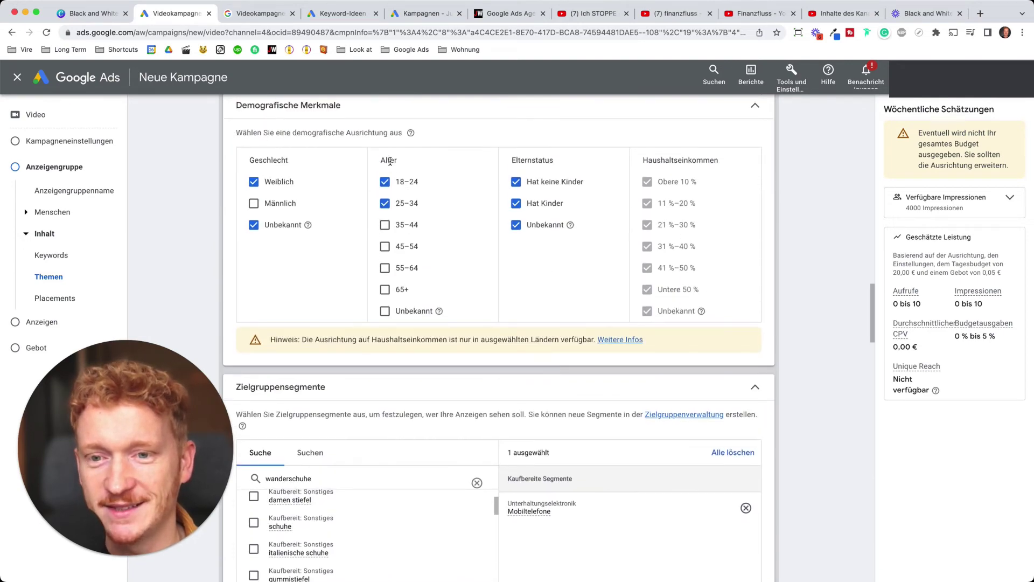
{"action": "scroll", "coordinate": [594, 403], "scroll_direction": "down", "scroll_amount": 6}
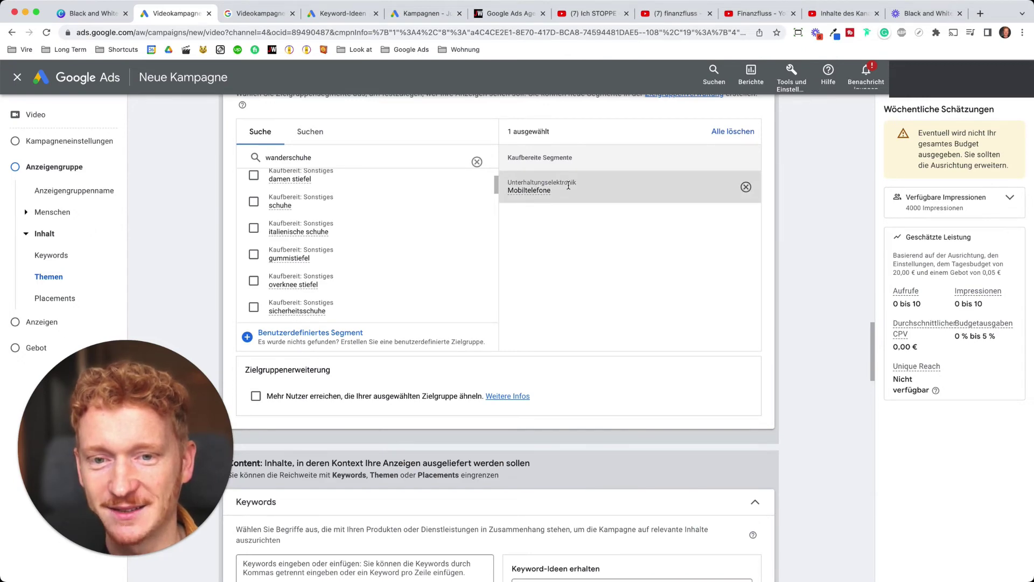
{"action": "scroll", "coordinate": [634, 393], "scroll_direction": "down", "scroll_amount": 11}
{"action": "scroll", "coordinate": [633, 388], "scroll_direction": "down", "scroll_amount": 2}
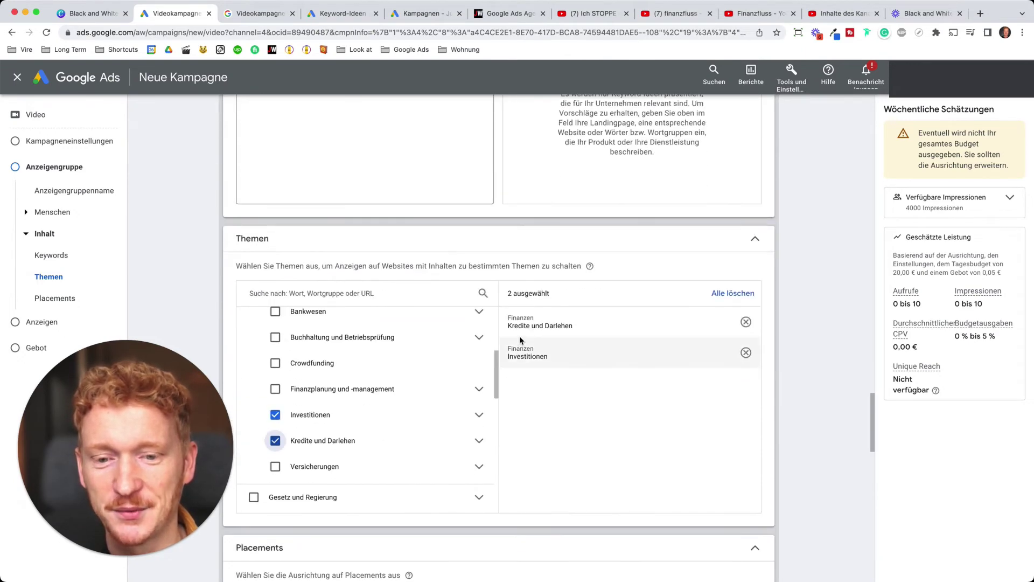
{"action": "scroll", "coordinate": [564, 371], "scroll_direction": "down", "scroll_amount": 3}
{"action": "scroll", "coordinate": [564, 371], "scroll_direction": "down", "scroll_amount": 3}
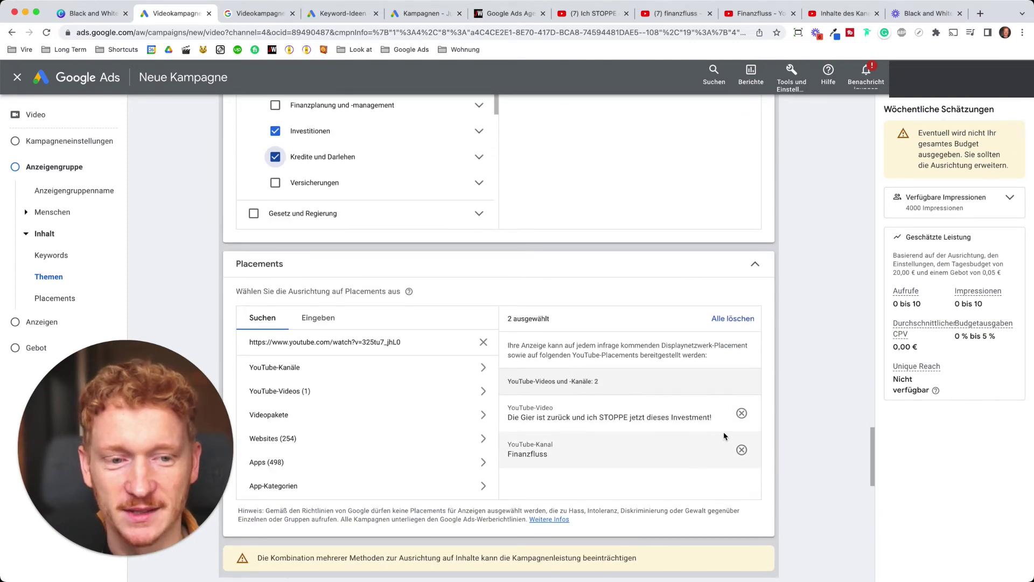
Remove the selected YouTube video and the Finanzfluss channel from the placements, and remove the audience segment Mobiltelefone
{"action": "scroll", "coordinate": [741, 423], "scroll_direction": "up", "scroll_amount": 1}
{"action": "left_click", "coordinate": [742, 428]}
{"action": "scroll", "coordinate": [670, 430], "scroll_direction": "up", "scroll_amount": 10}
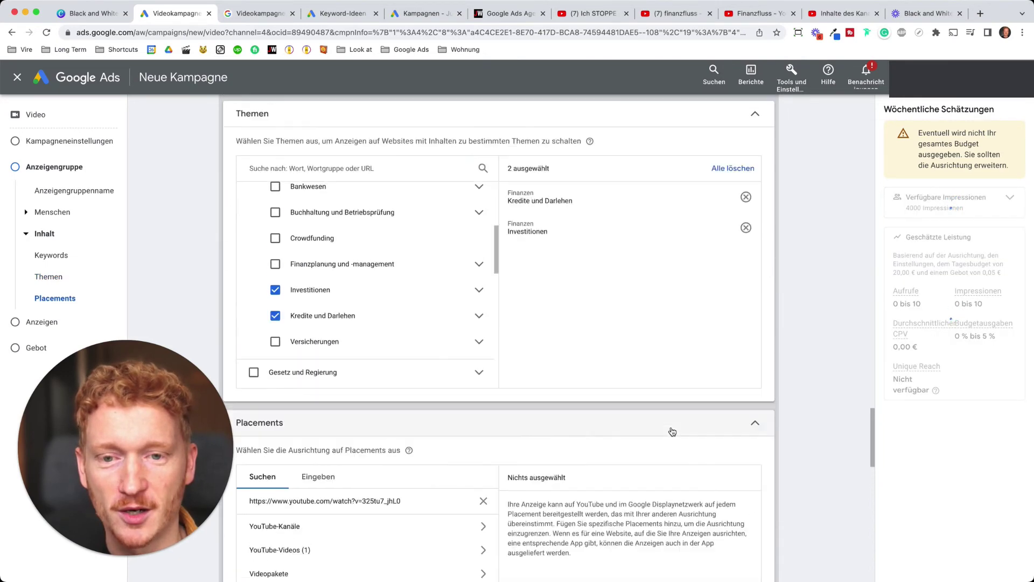
{"action": "scroll", "coordinate": [670, 430], "scroll_direction": "up", "scroll_amount": 5}
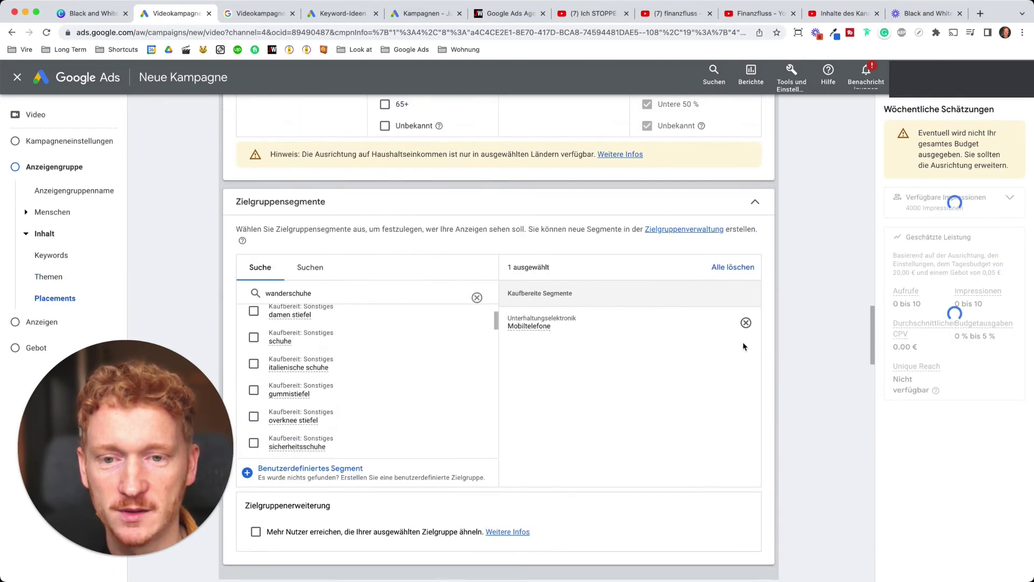
{"action": "left_click", "coordinate": [746, 321]}
Review the demographic settings, remaining topics and weekly estimates, and switch to the Google Ads agency website
{"action": "scroll", "coordinate": [700, 380], "scroll_direction": "up", "scroll_amount": 2}
{"action": "scroll", "coordinate": [693, 389], "scroll_direction": "up", "scroll_amount": 4}
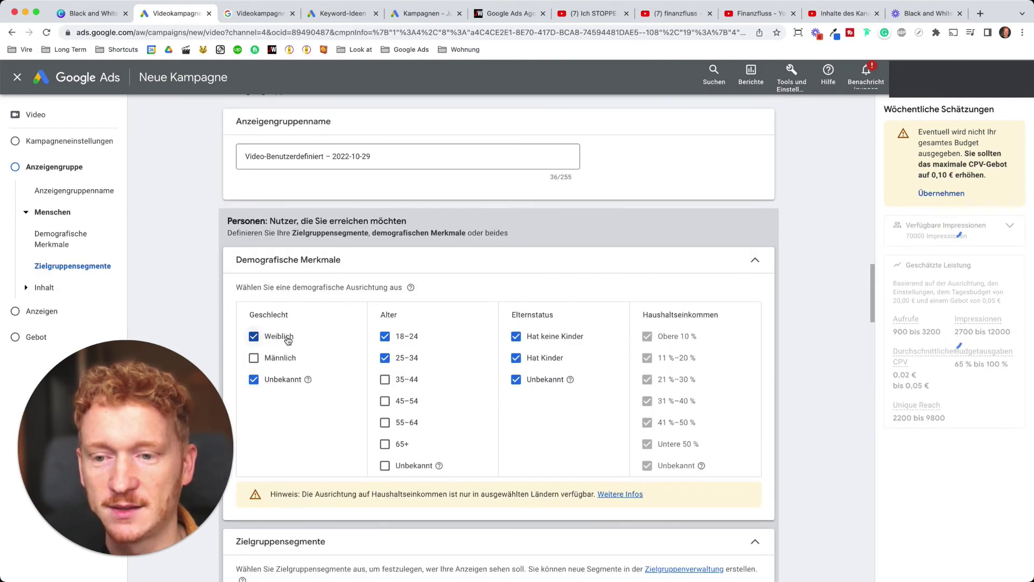
{"action": "scroll", "coordinate": [473, 434], "scroll_direction": "down", "scroll_amount": 15}
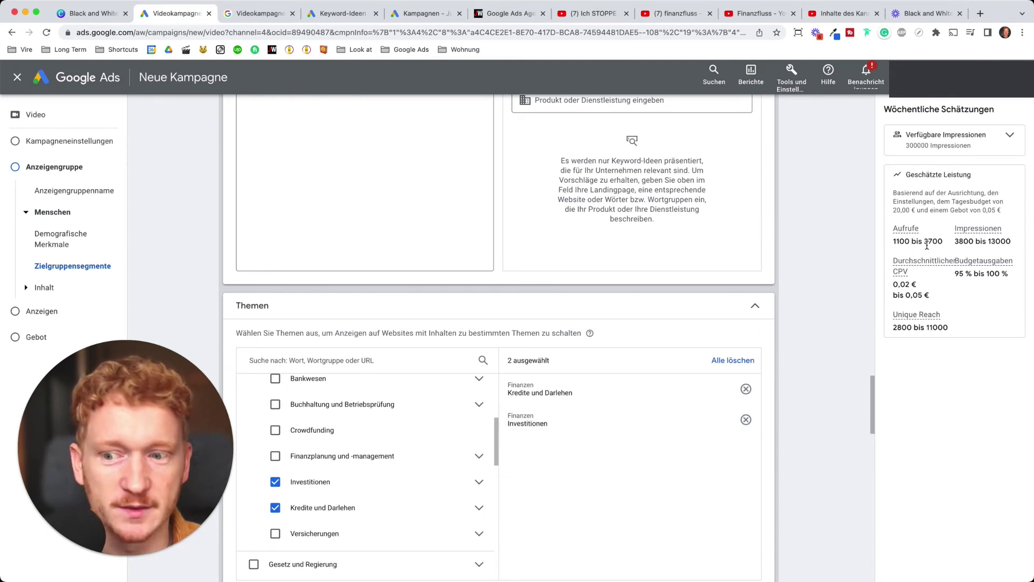
{"action": "scroll", "coordinate": [844, 268], "scroll_direction": "down", "scroll_amount": 2}
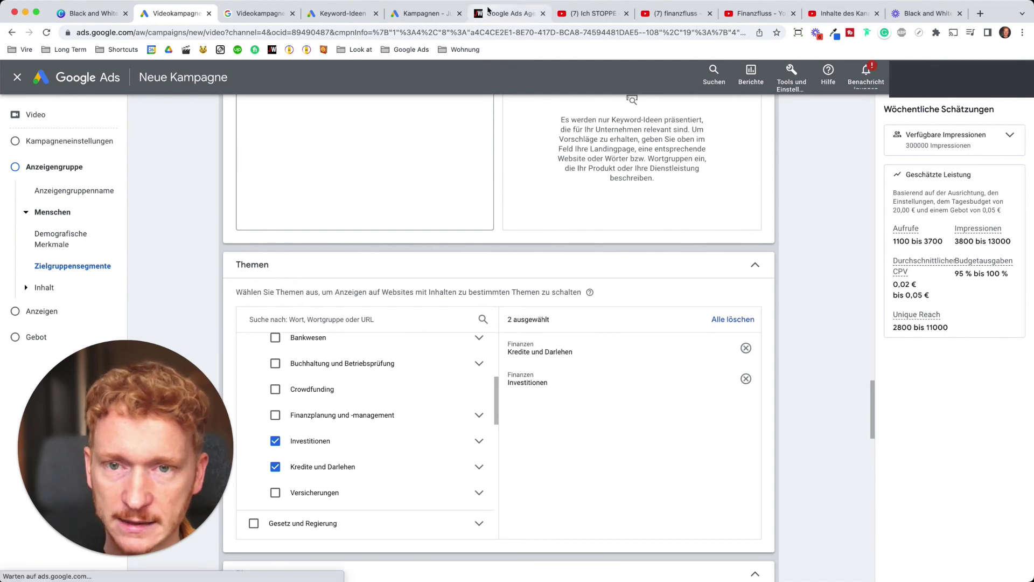
{"action": "left_click", "coordinate": [507, 13]}
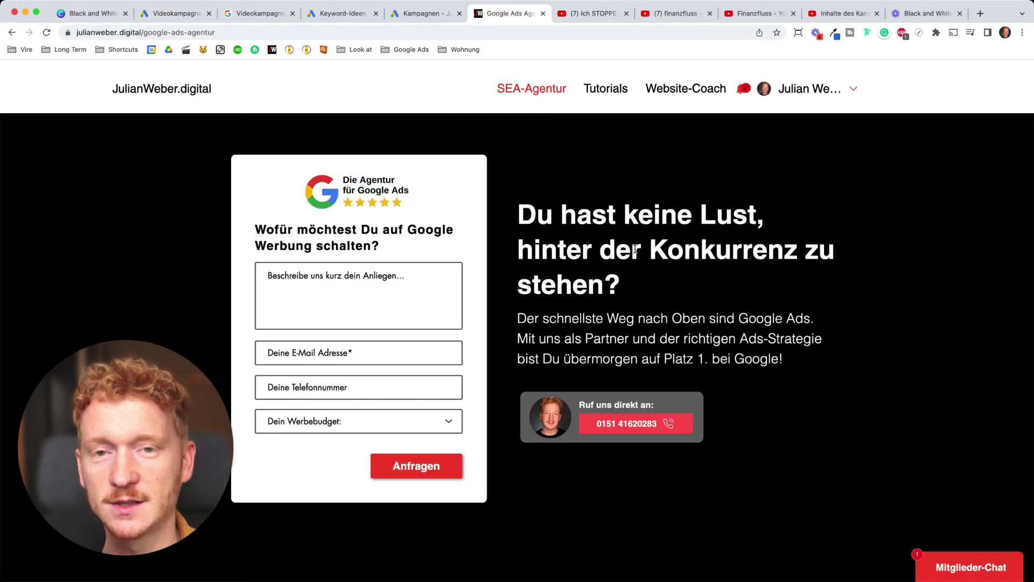